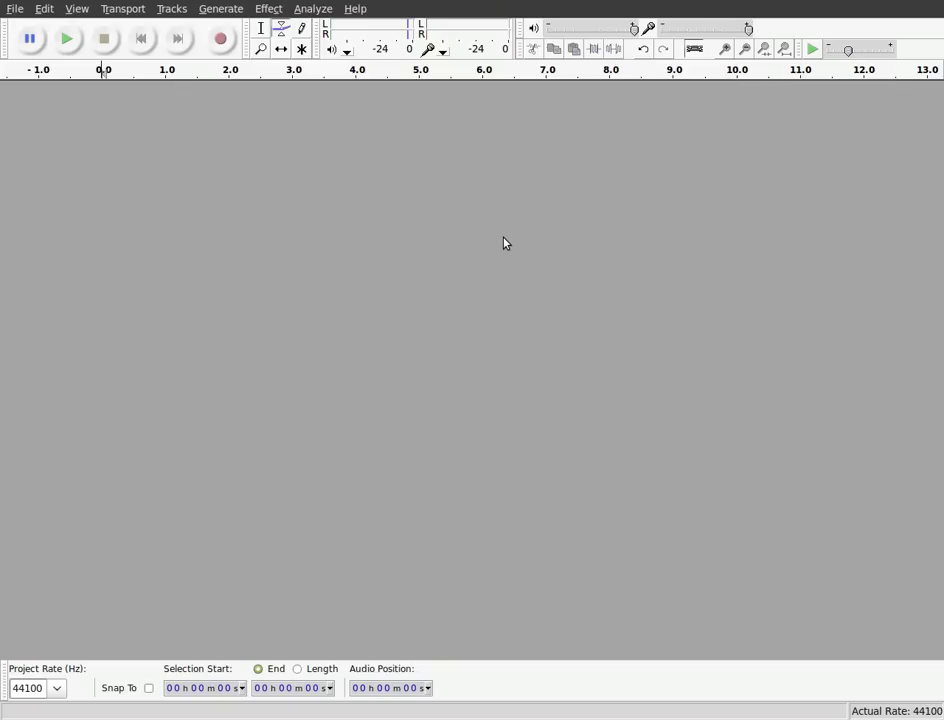
Import Acid Bass.wav-23838-Free-Loops.com.wav from Downloads as a new track and play it.
click(10, 10)
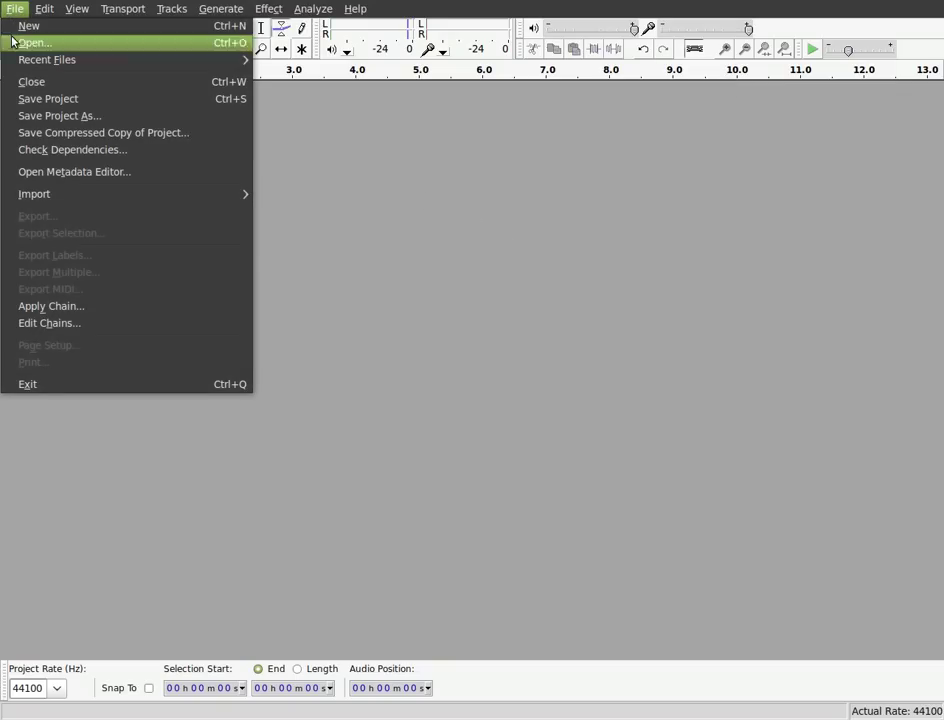
mouse_move(65, 196)
click(306, 193)
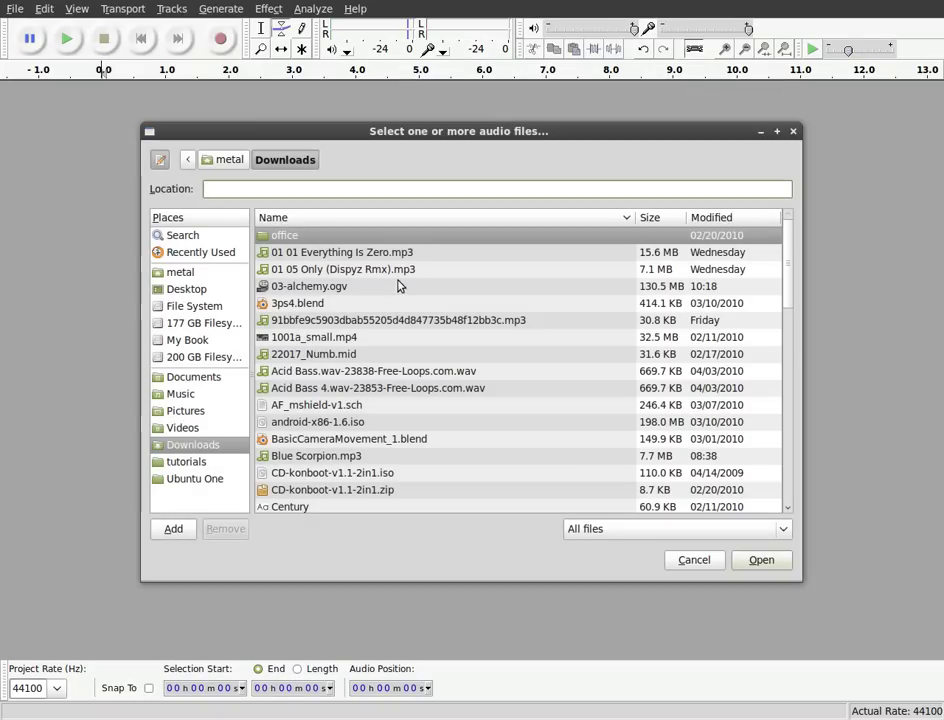
click(436, 372)
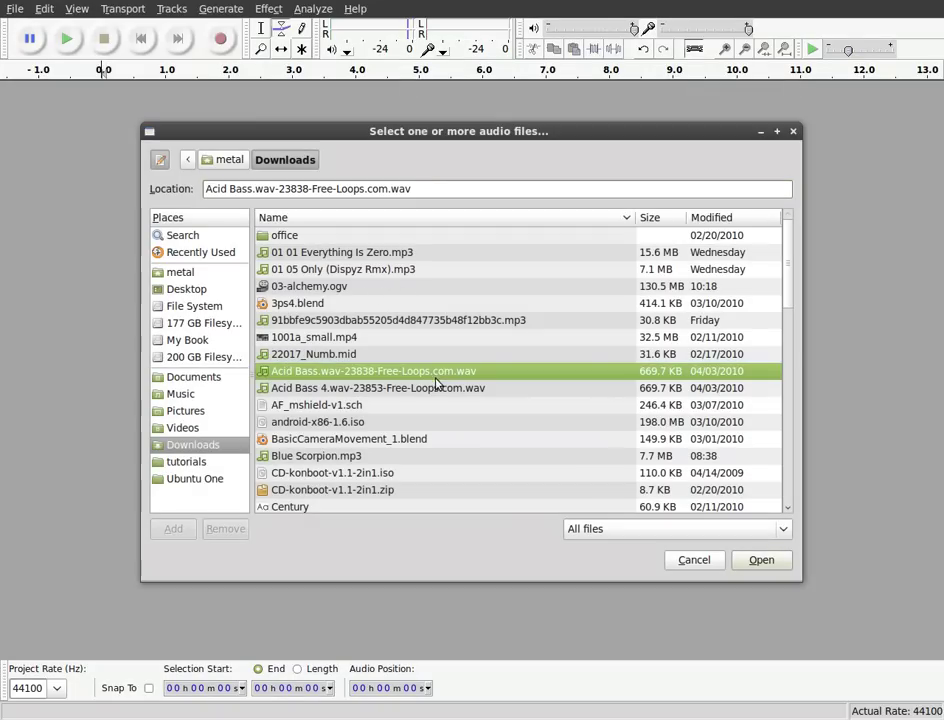
click(773, 562)
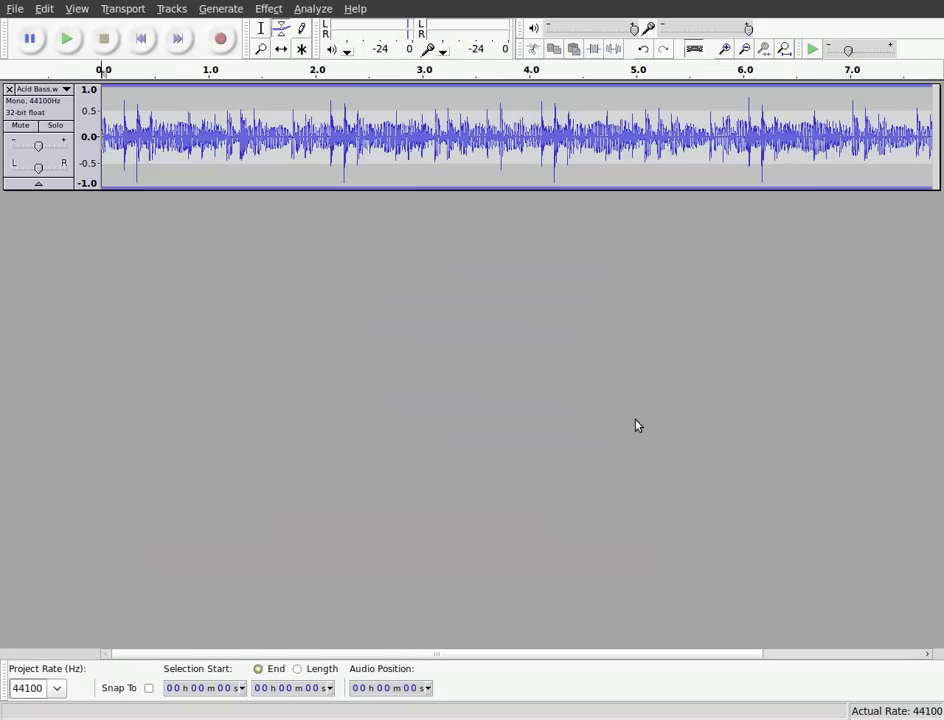
click(64, 45)
Duplicate the Acid Bass track with Edit > Duplicate.
click(41, 10)
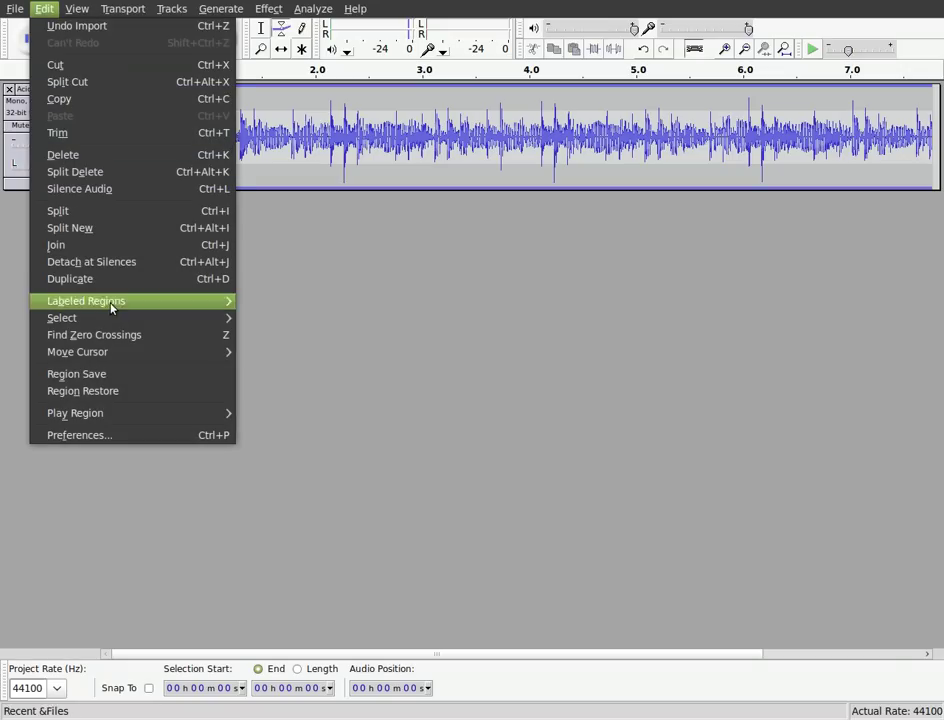
click(78, 280)
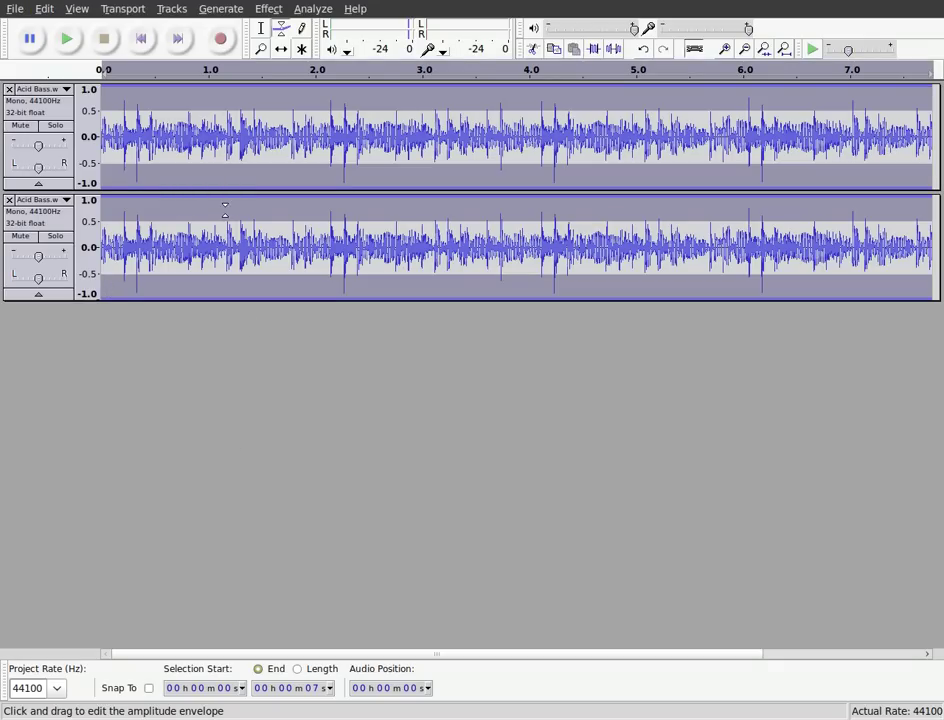
Pan the original Acid Bass track 100% left and its copy 100% right.
drag(40, 169, 3, 170)
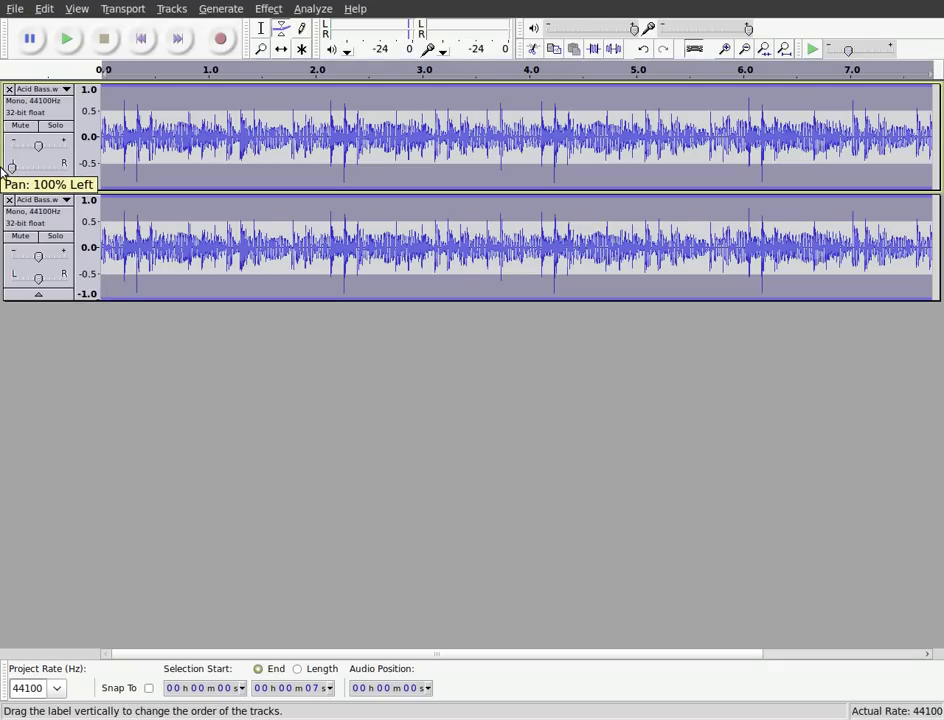
drag(38, 277, 65, 284)
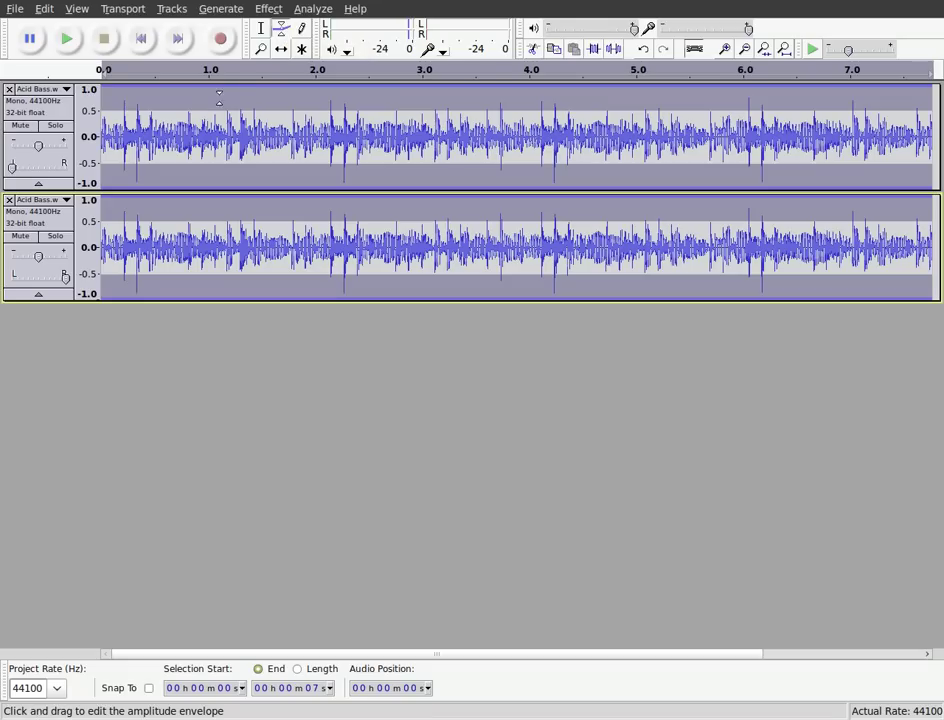
Shape the first track's envelope: full near 0.7 s, dips at 1.5 s and 4.7 s, full at 3.3 s and 6.2 s.
click(172, 88)
mouse_move(265, 88)
mouse_down()
mouse_move(264, 99)
mouse_move(272, 96)
mouse_up()
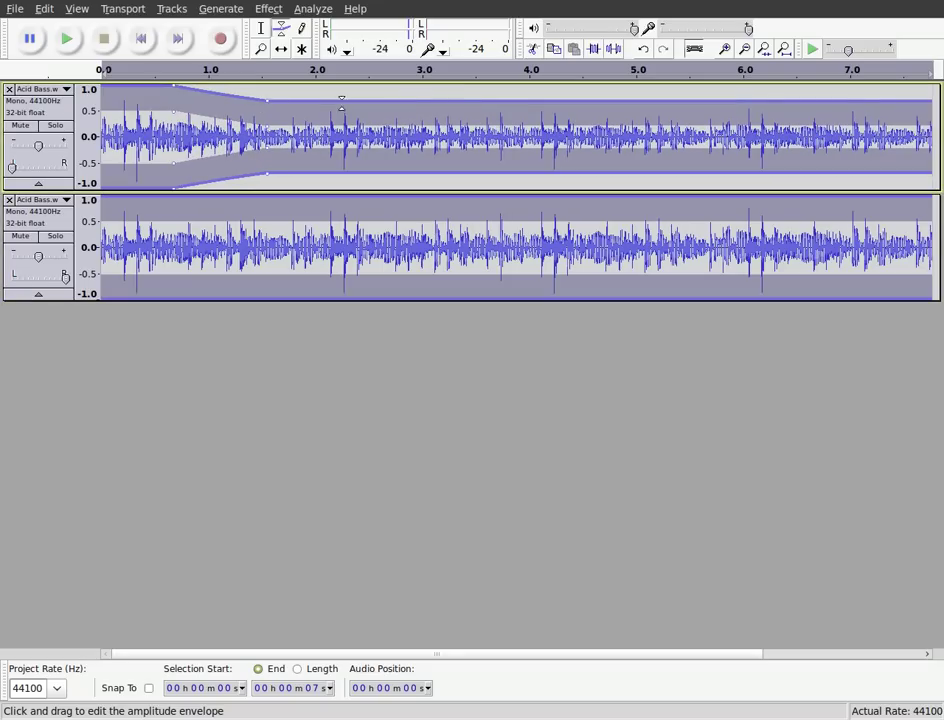
mouse_move(462, 103)
mouse_down()
mouse_move(463, 78)
mouse_move(460, 86)
mouse_up()
drag(601, 91, 603, 100)
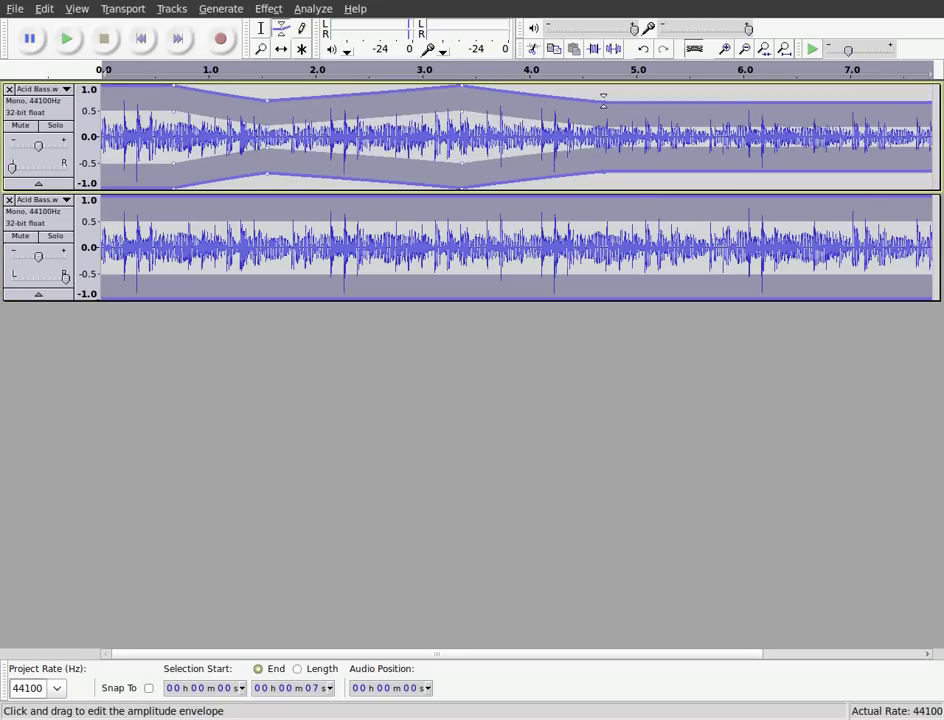
drag(762, 103, 765, 86)
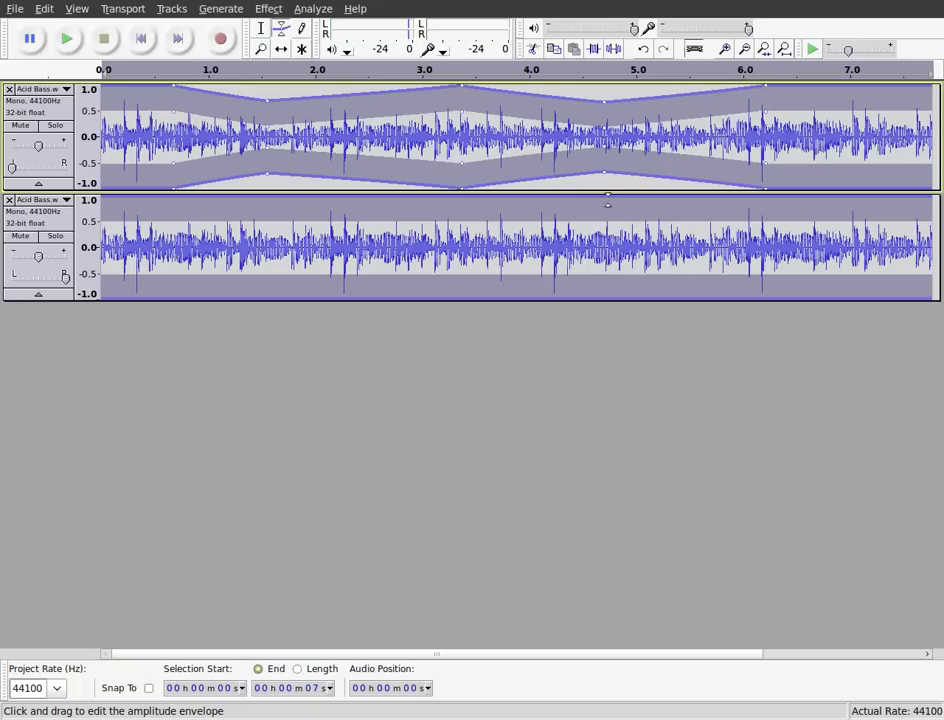
Shape the second track's envelope as the mirror: low at 0.7, 3.3 and 6.2 s, full at 1.5 and 4.7 s.
click(606, 201)
drag(766, 200, 765, 212)
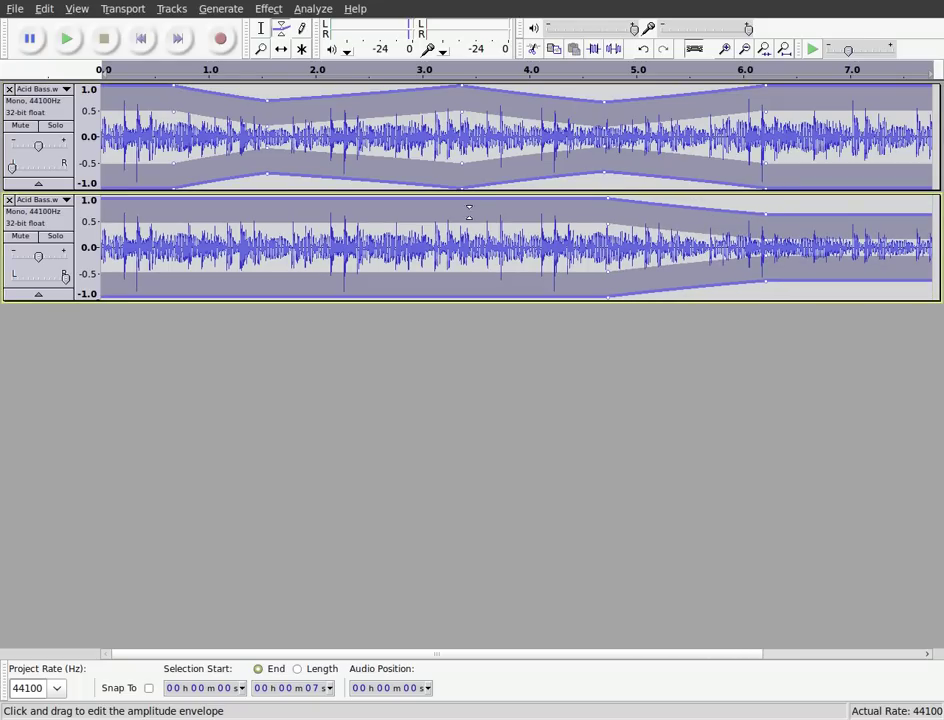
drag(459, 203, 463, 215)
drag(265, 216, 266, 187)
click(175, 201)
drag(175, 200, 175, 212)
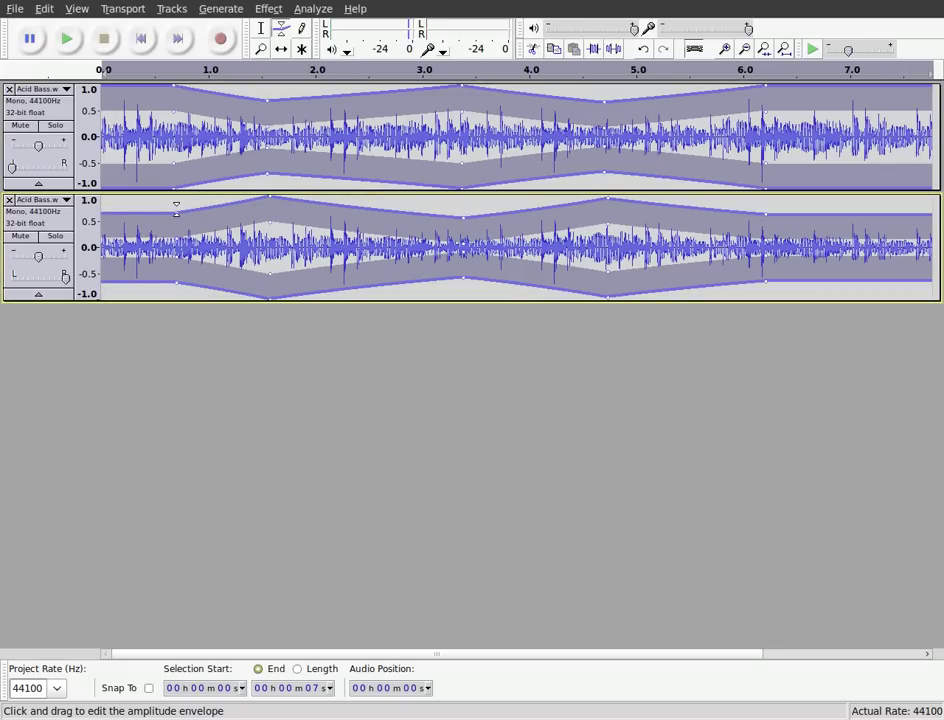
drag(175, 210, 175, 215)
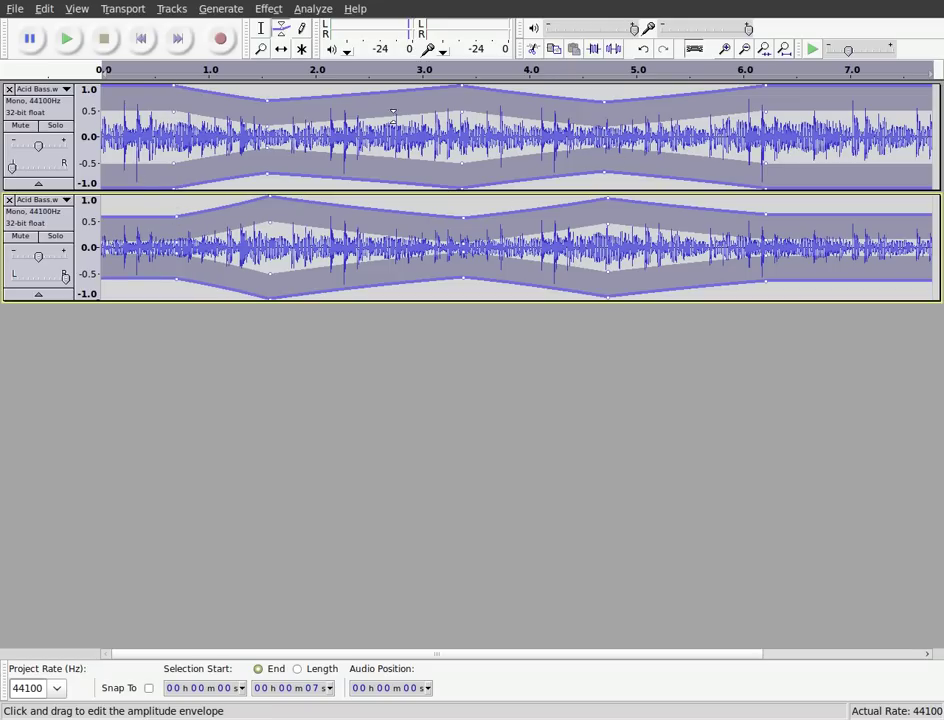
click(142, 42)
click(69, 40)
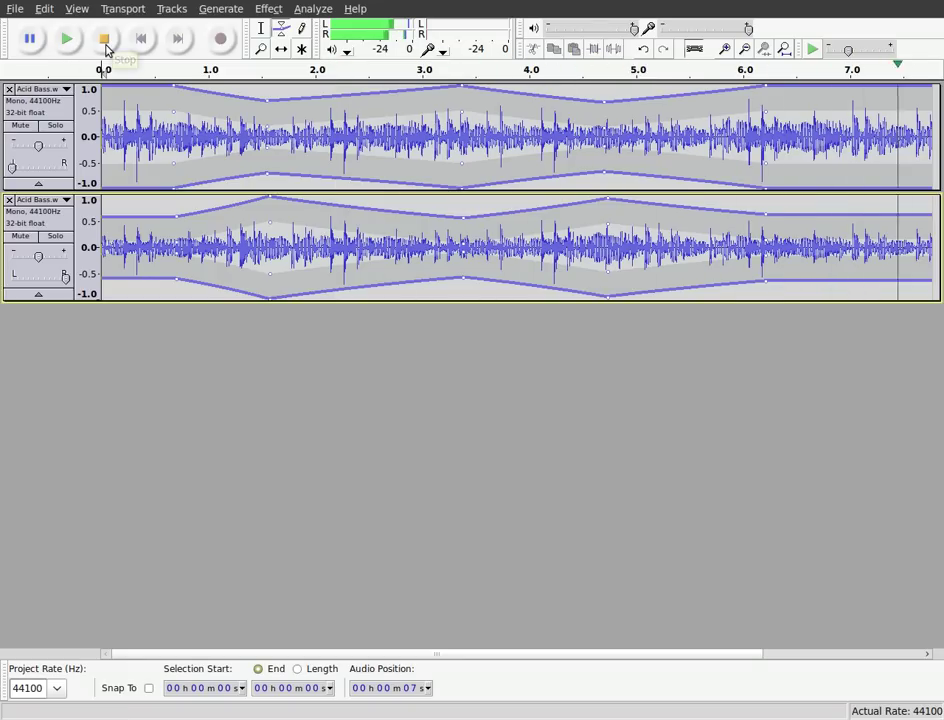
click(105, 42)
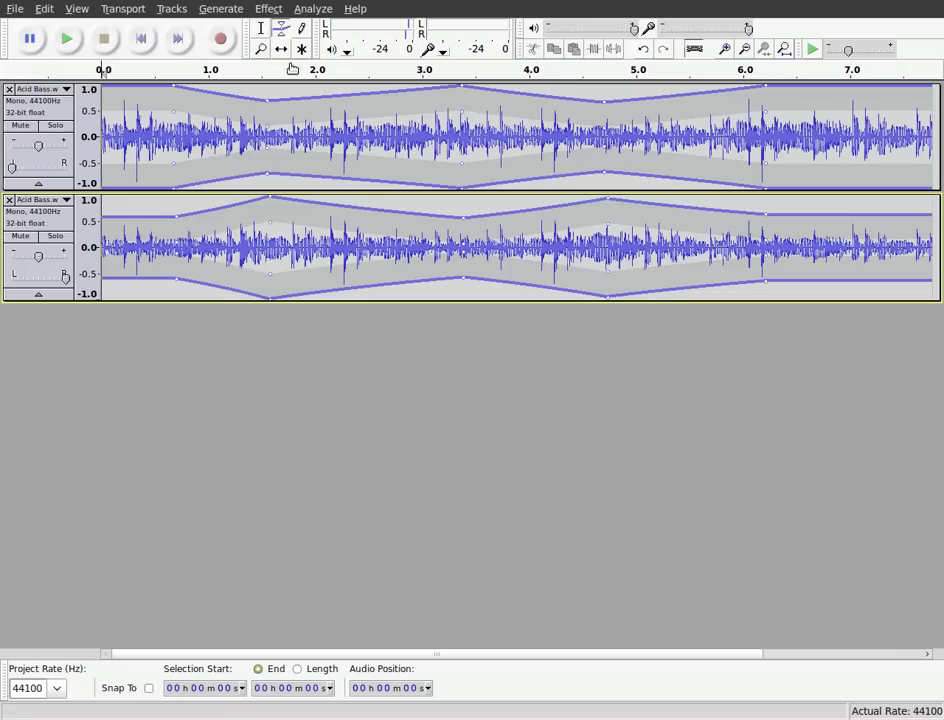
Close both enveloped tracks and re-import Acid Bass.wav-23838-Free-Loops.com.wav as a plain mono track.
click(9, 201)
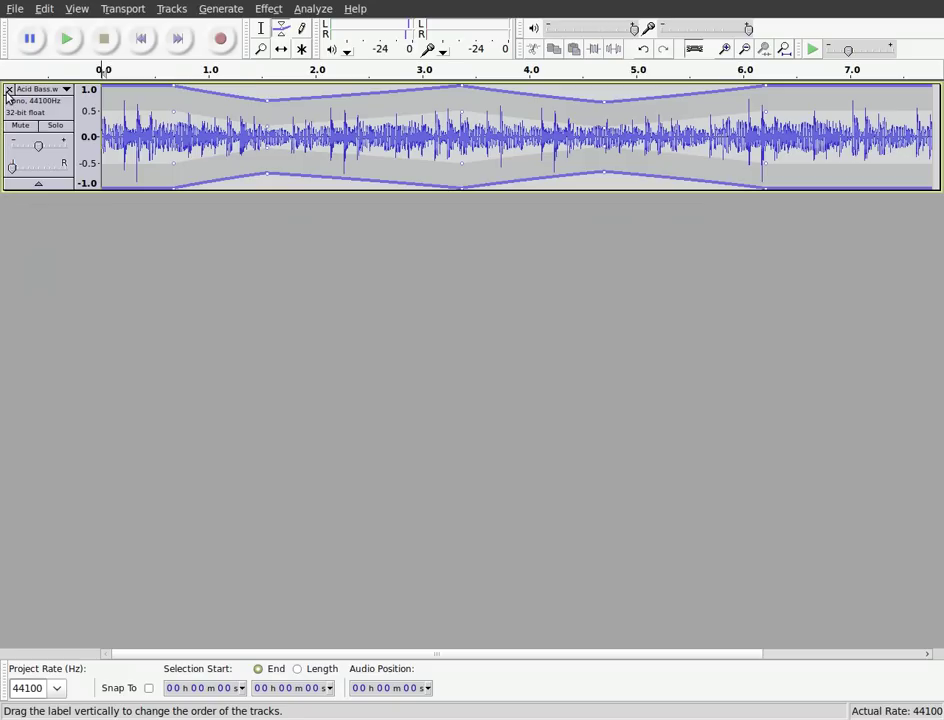
click(8, 90)
click(15, 9)
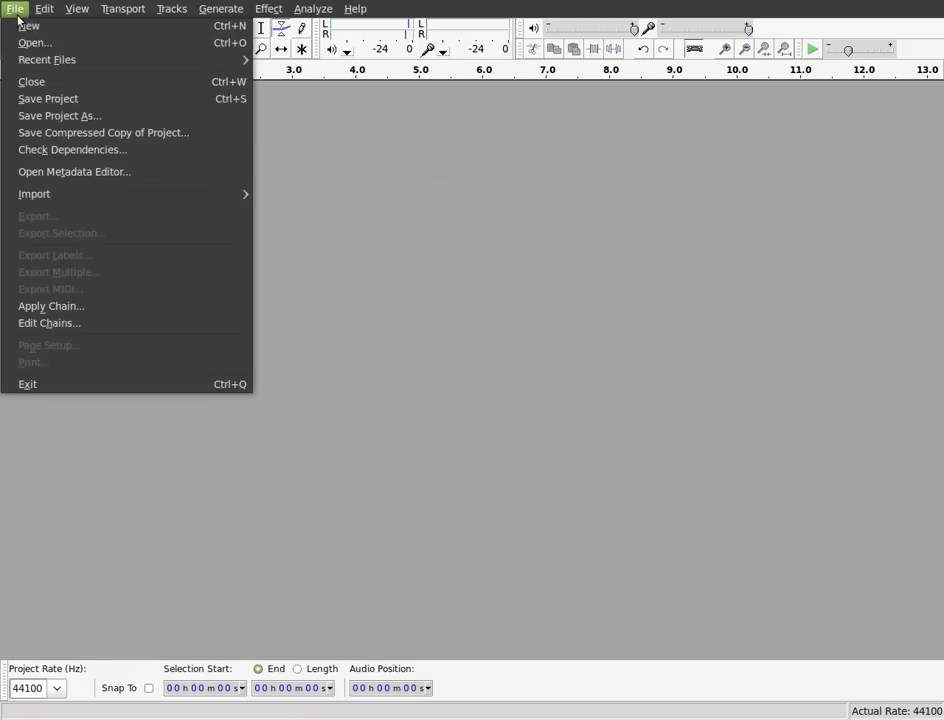
mouse_move(56, 196)
click(296, 198)
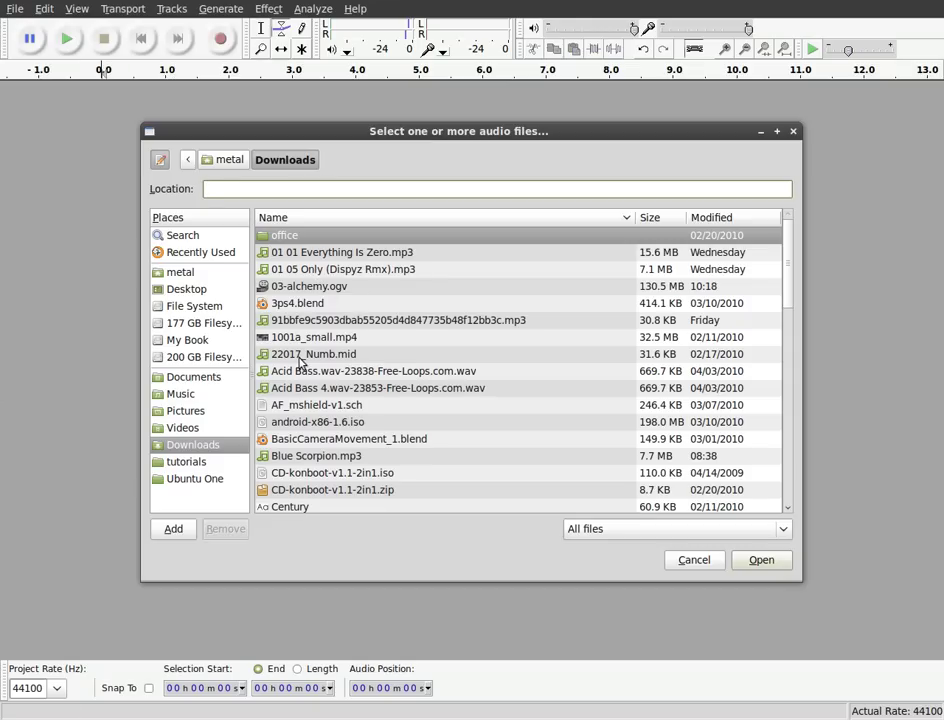
double_click(300, 372)
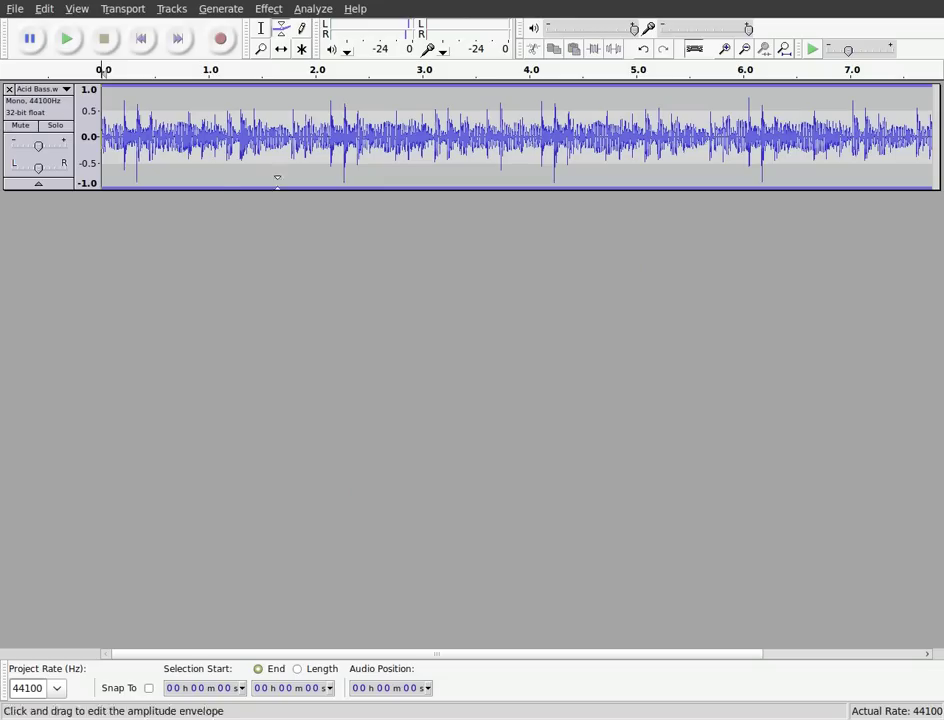
click(15, 9)
click(32, 38)
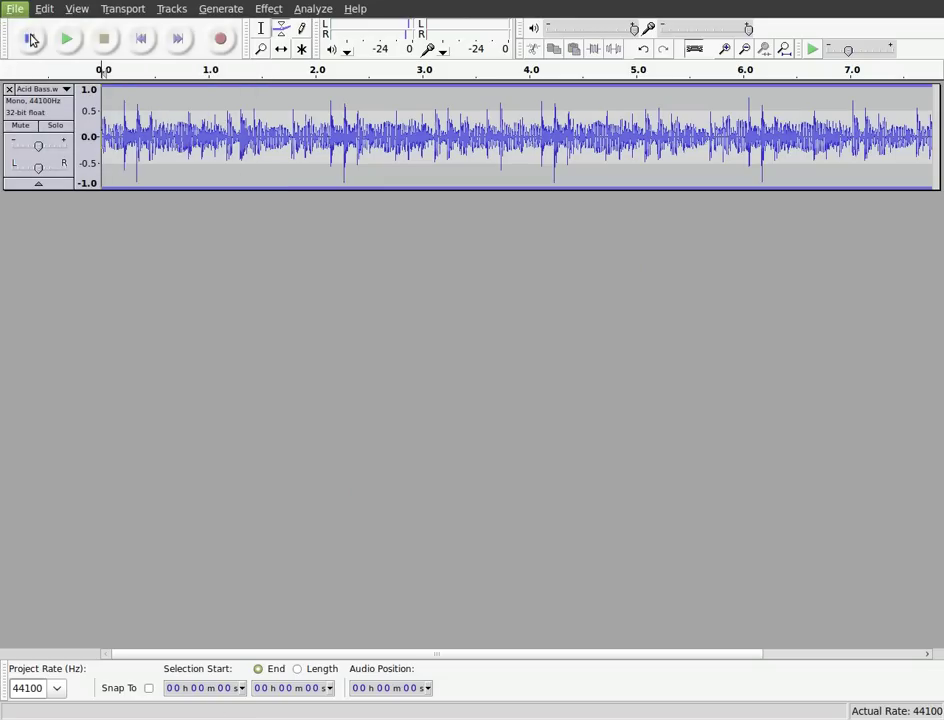
drag(465, 0, 705, 160)
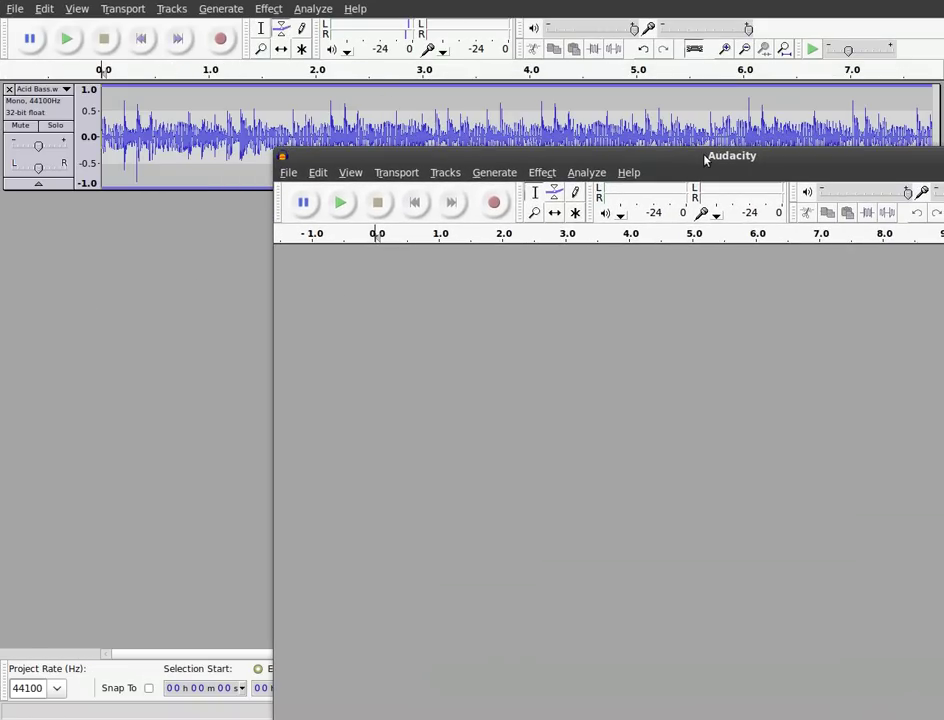
click(288, 172)
click(333, 198)
drag(531, 156, 522, 340)
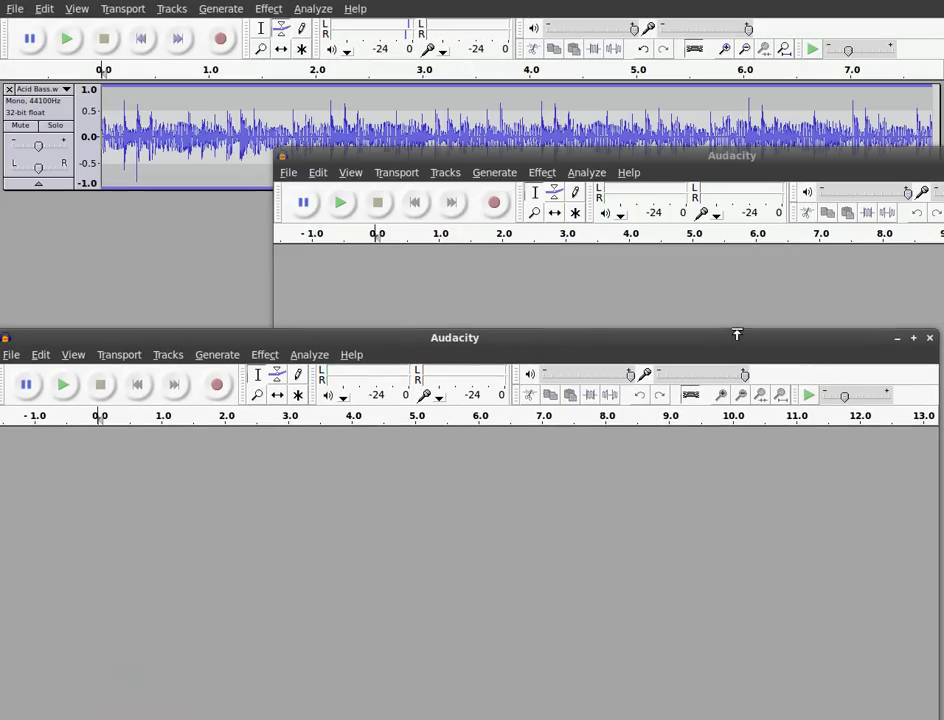
click(930, 340)
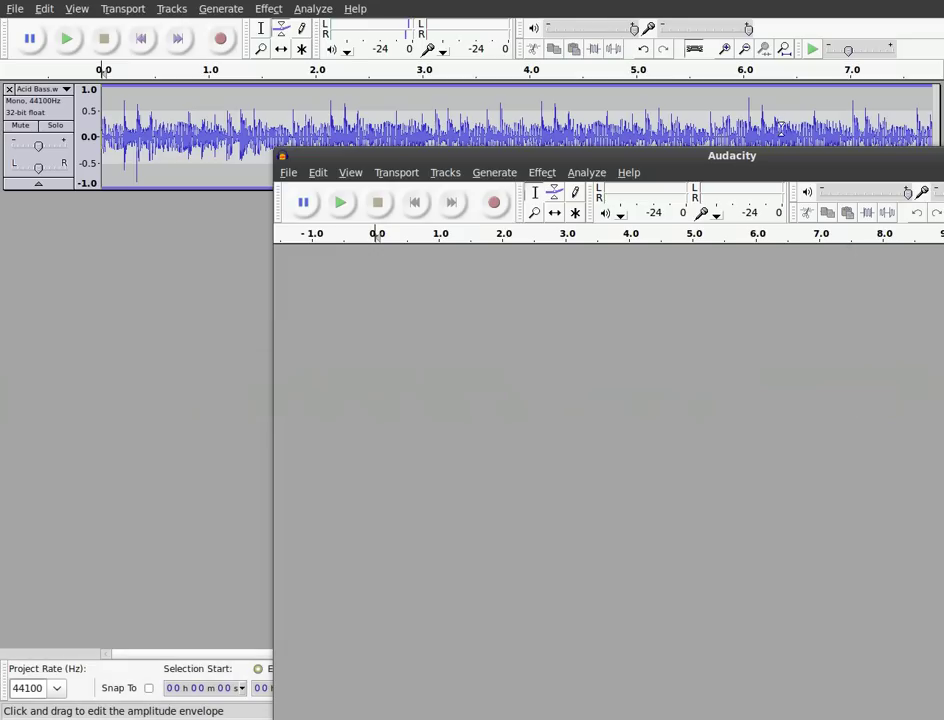
drag(783, 163, 432, 109)
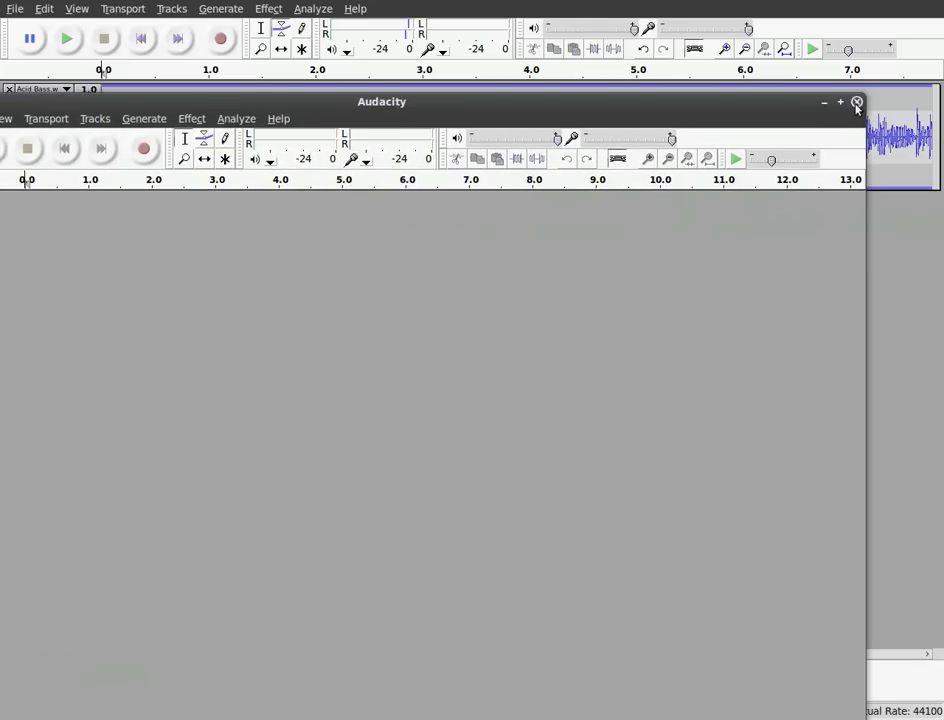
click(855, 101)
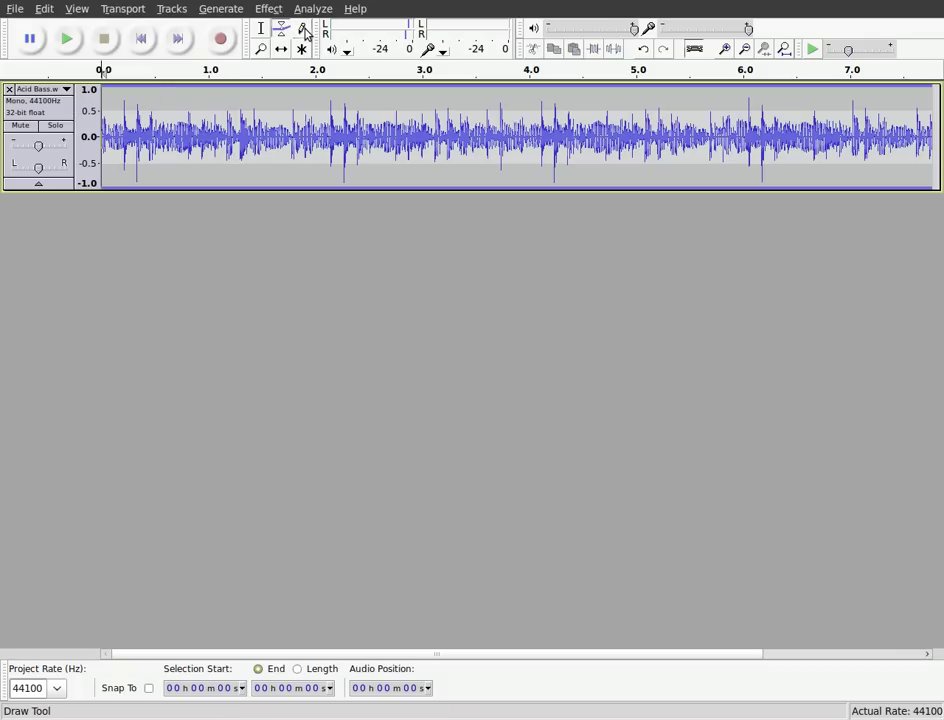
Duplicate the Acid Bass track with Edit > Duplicate.
click(12, 9)
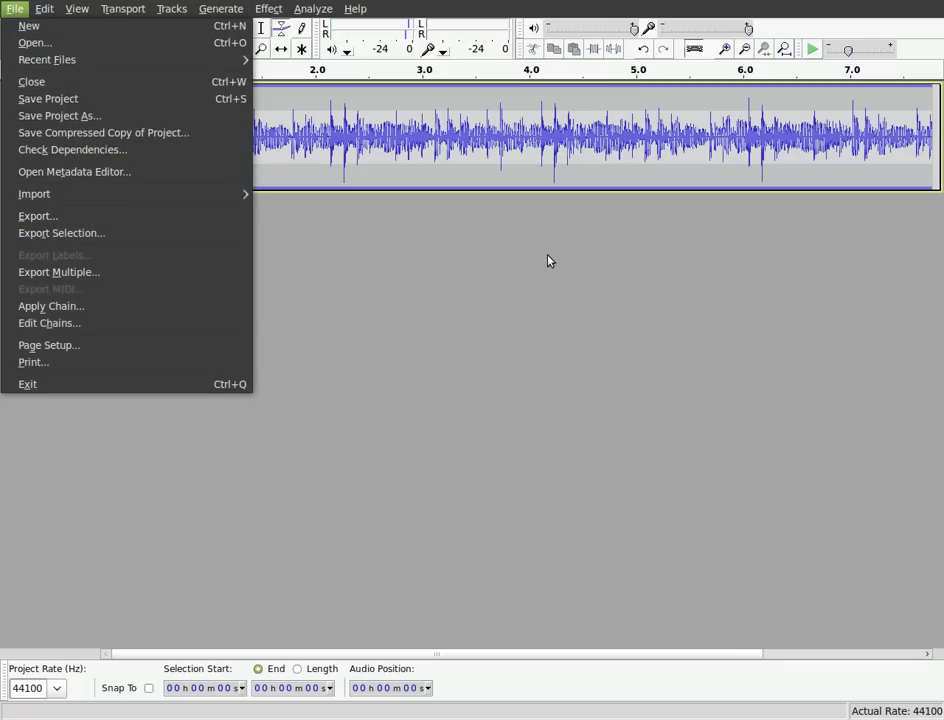
click(511, 256)
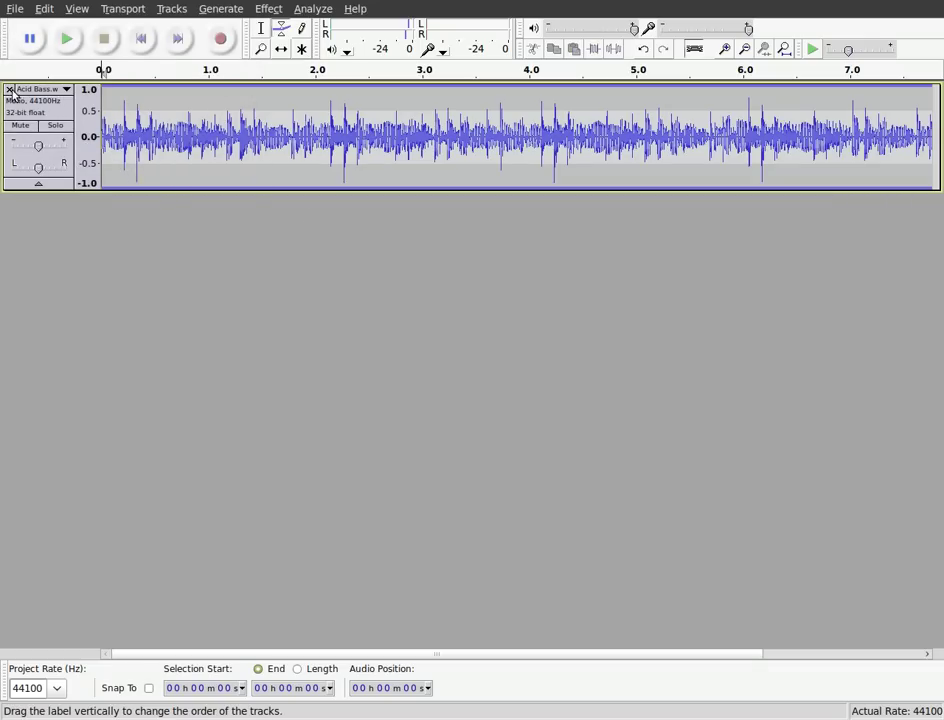
click(48, 10)
click(114, 278)
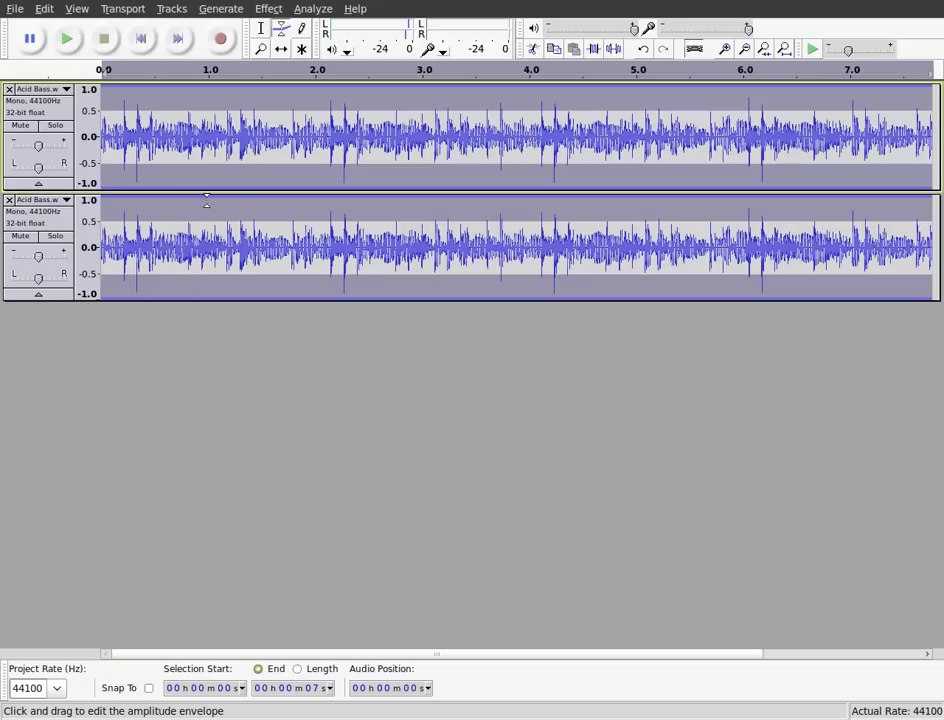
Shape the second track's envelope: about half at the start, full near 3 s, about 0.2 near 4.2 s.
drag(211, 200, 209, 216)
drag(421, 214, 554, 184)
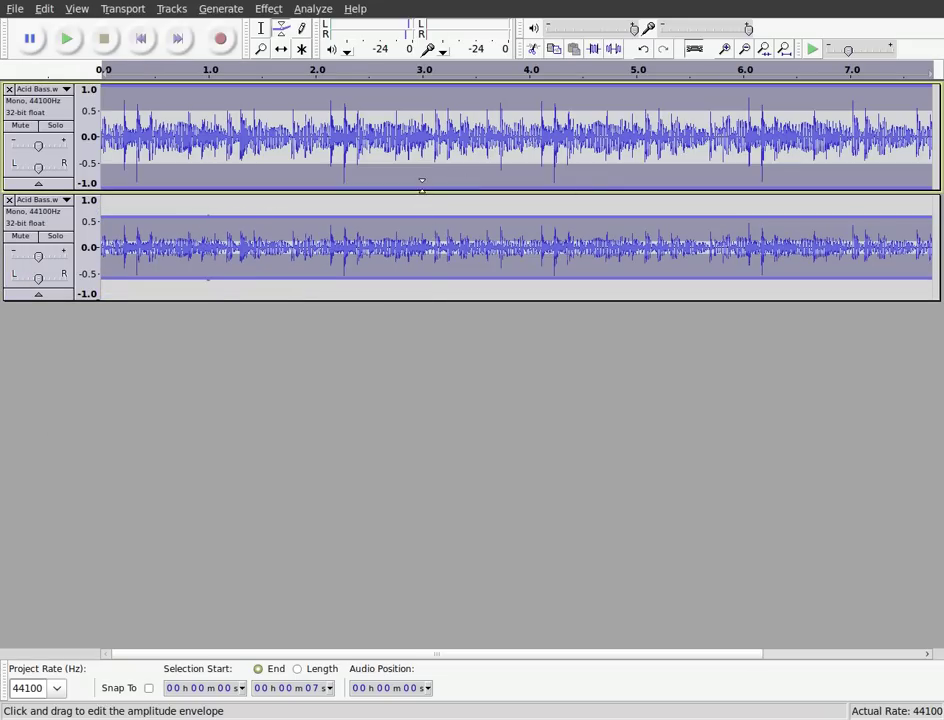
drag(421, 183, 421, 199)
drag(552, 201, 552, 233)
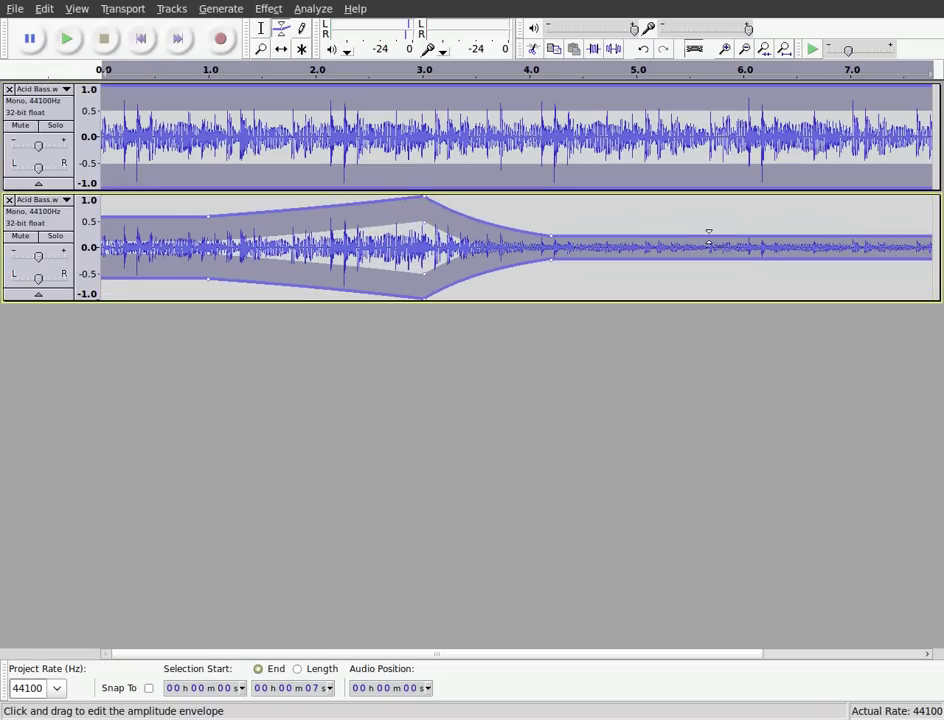
Shape the top track's envelope full near 1 s and 4.2 s, silent around 3 s, and play both tracks.
click(544, 88)
drag(432, 90, 427, 125)
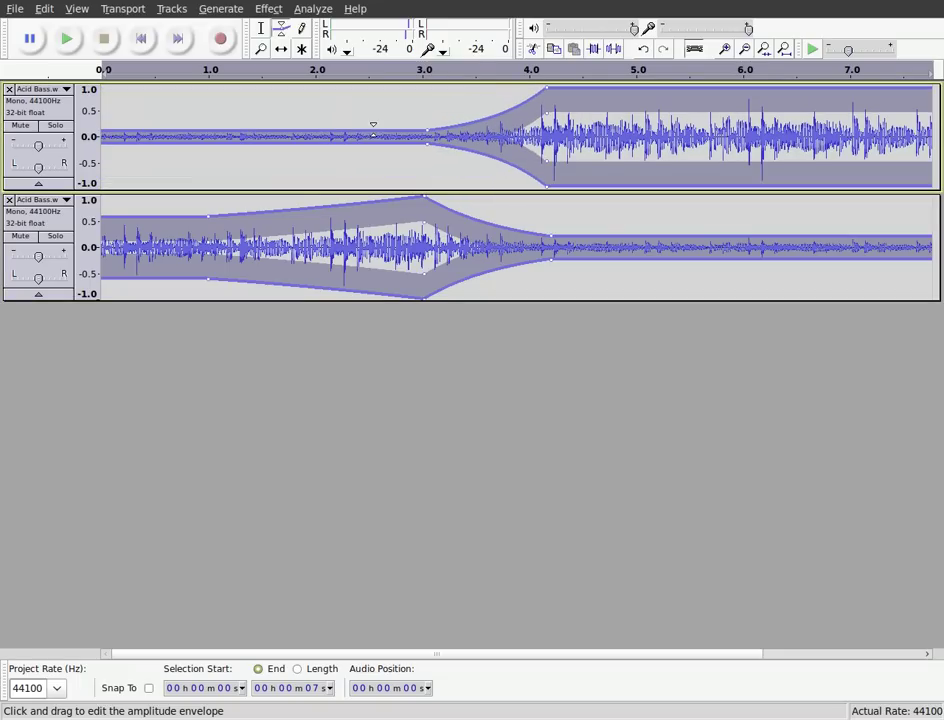
drag(211, 126, 171, 80)
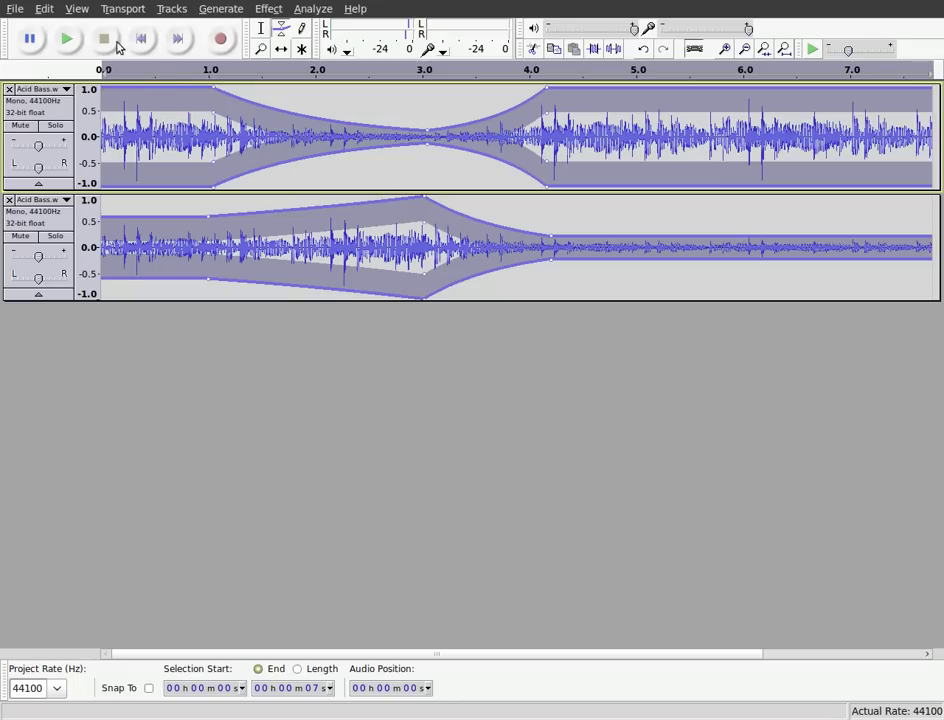
click(64, 40)
click(63, 42)
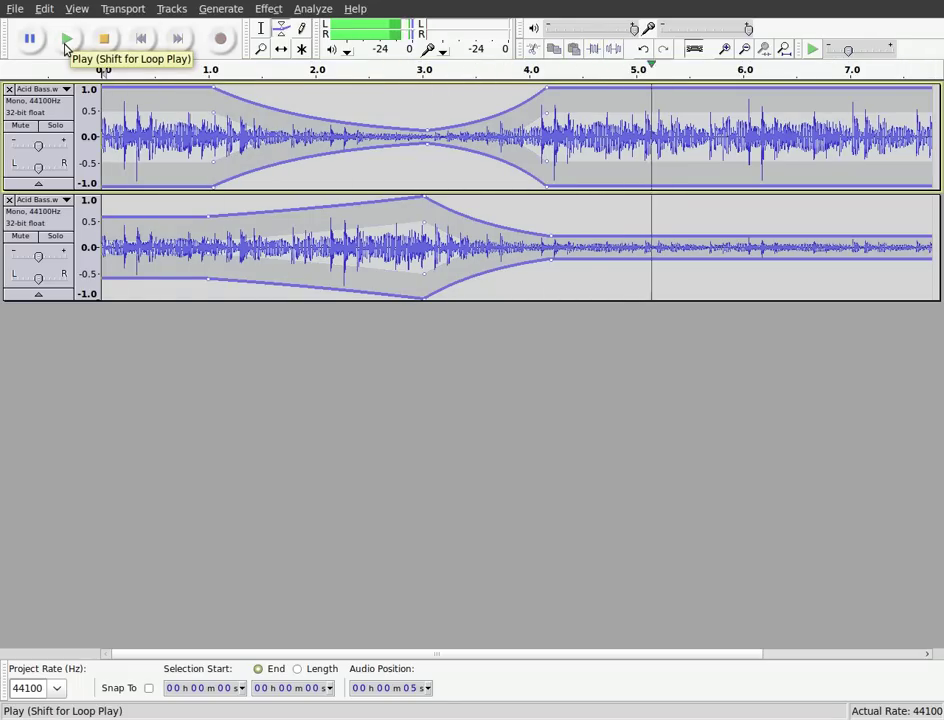
Stop playback, pan the top track fully L and the duplicate fully R, then replay.
click(104, 38)
drag(41, 169, 12, 167)
drag(38, 278, 65, 277)
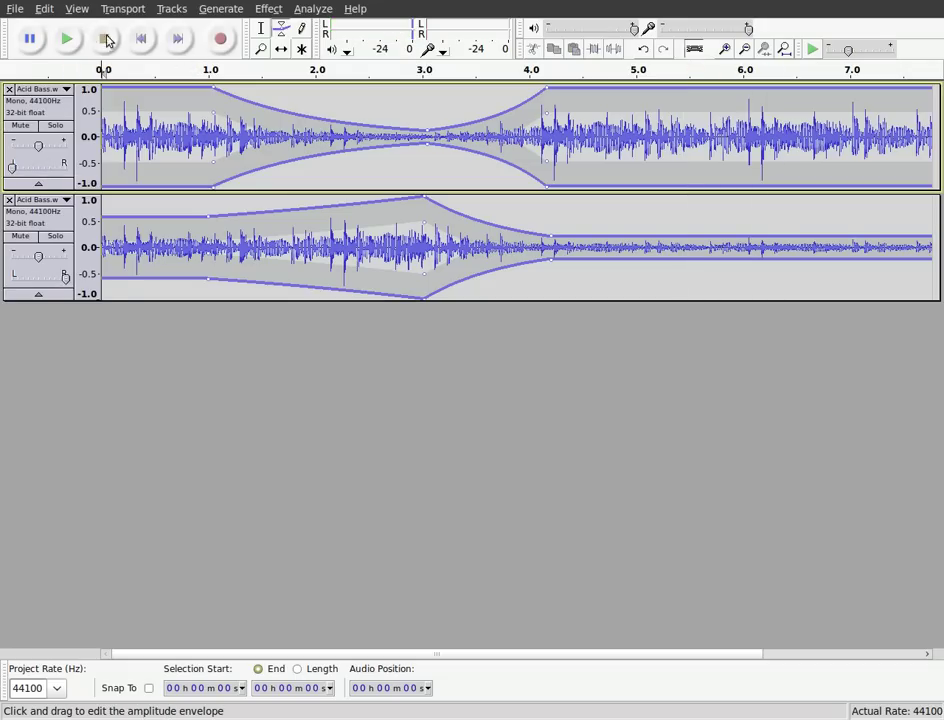
click(71, 46)
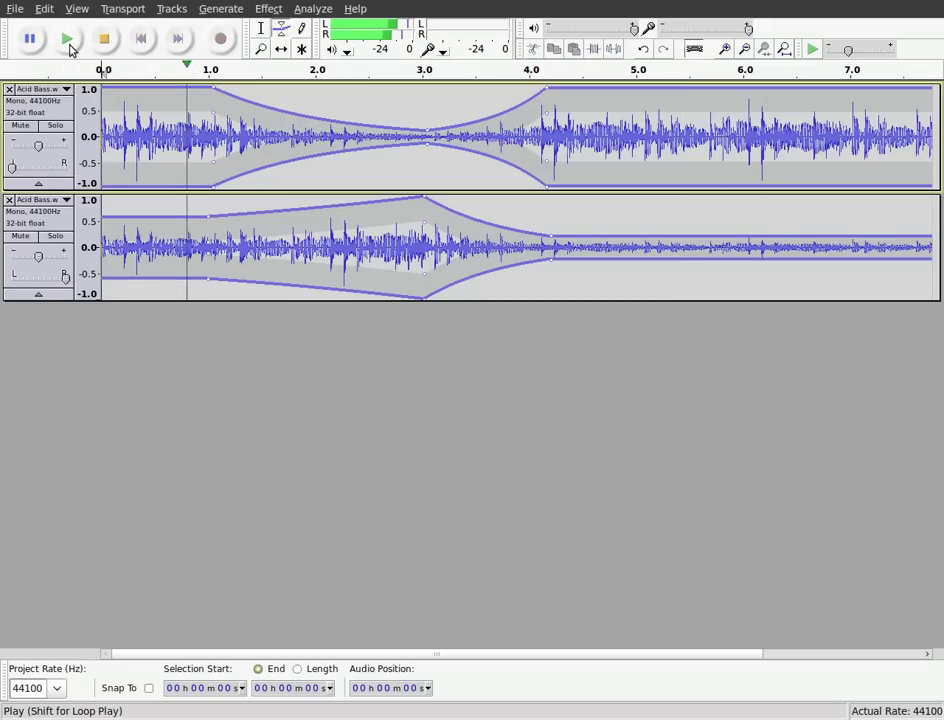